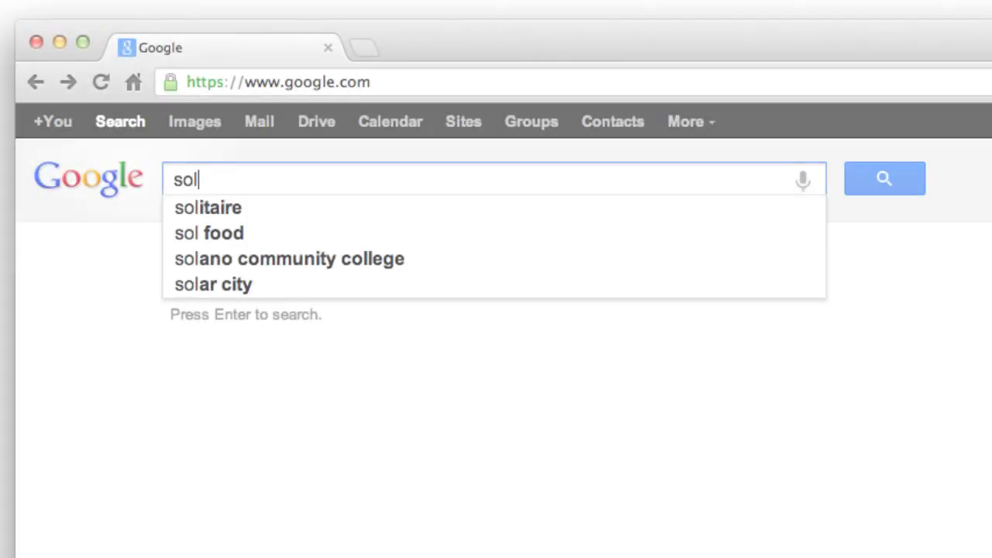
- Type 'solar panels' into the Google search box to bring up autocomplete suggestions
text(ar panel)
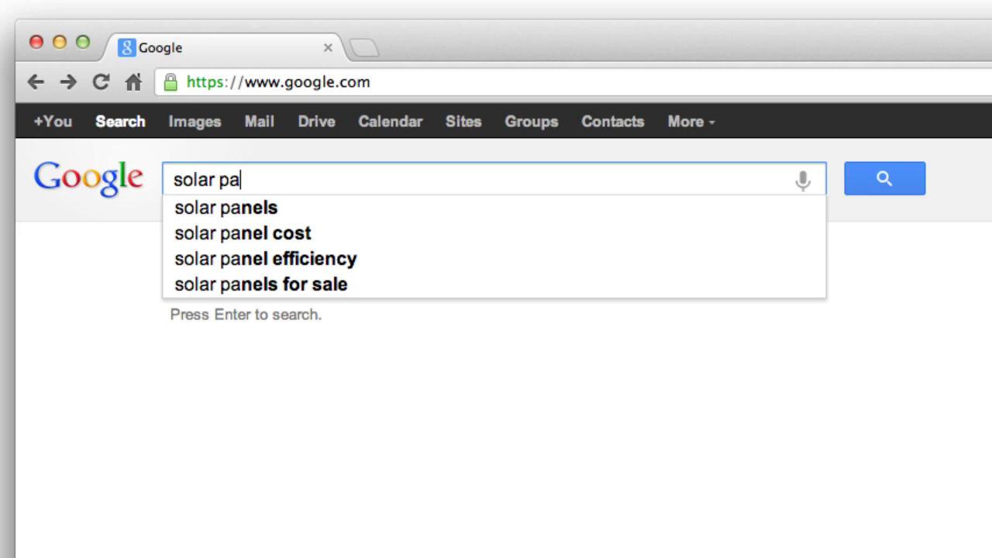
text(s)
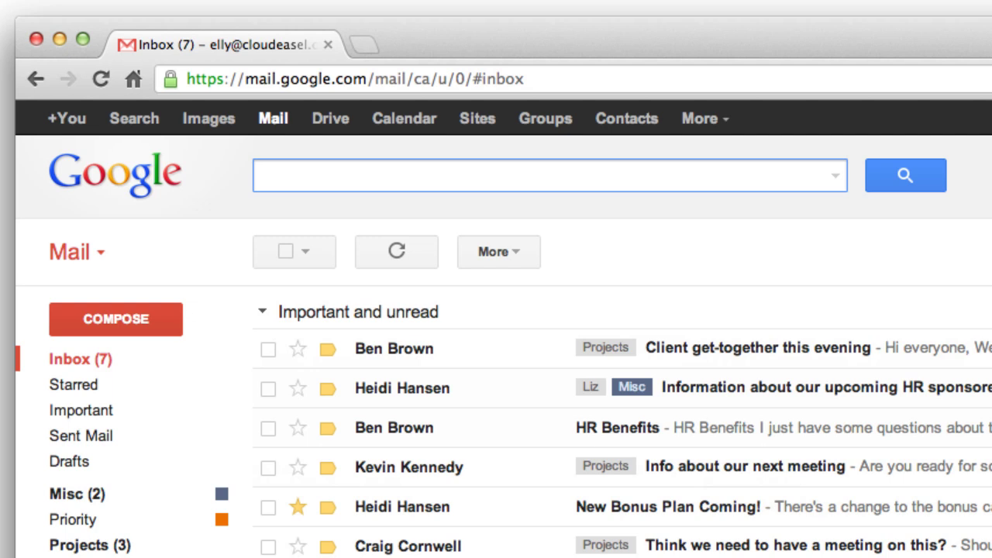
text(Winslow)
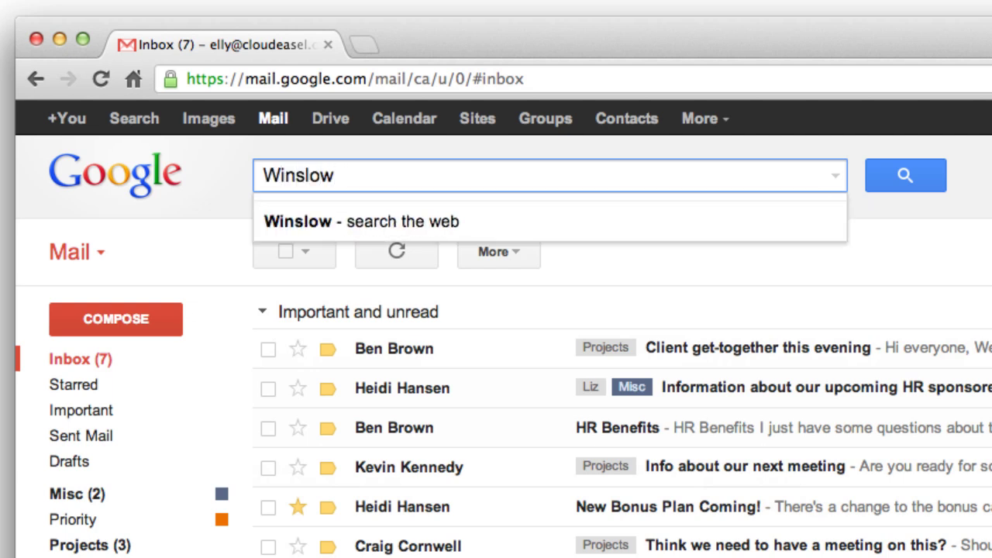
click(922, 185)
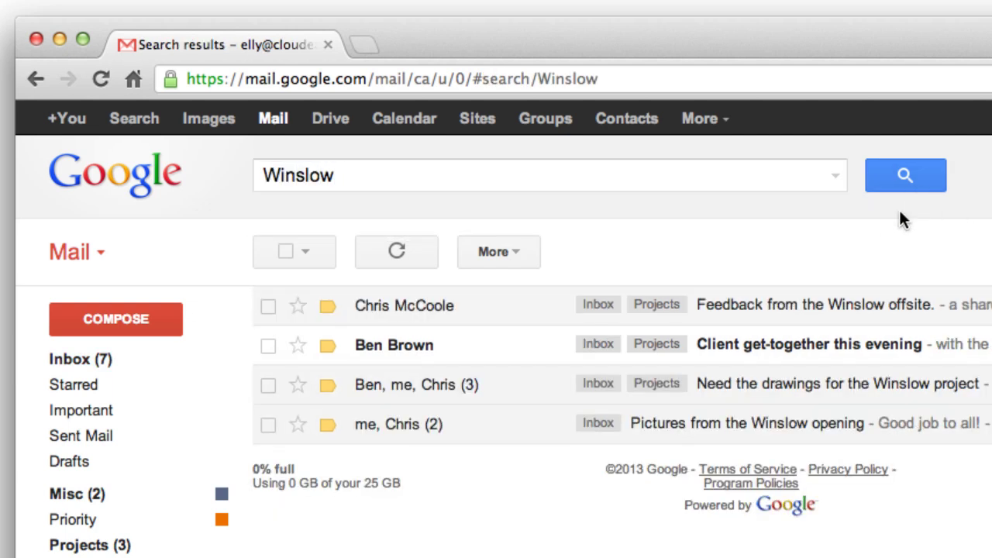
click(849, 318)
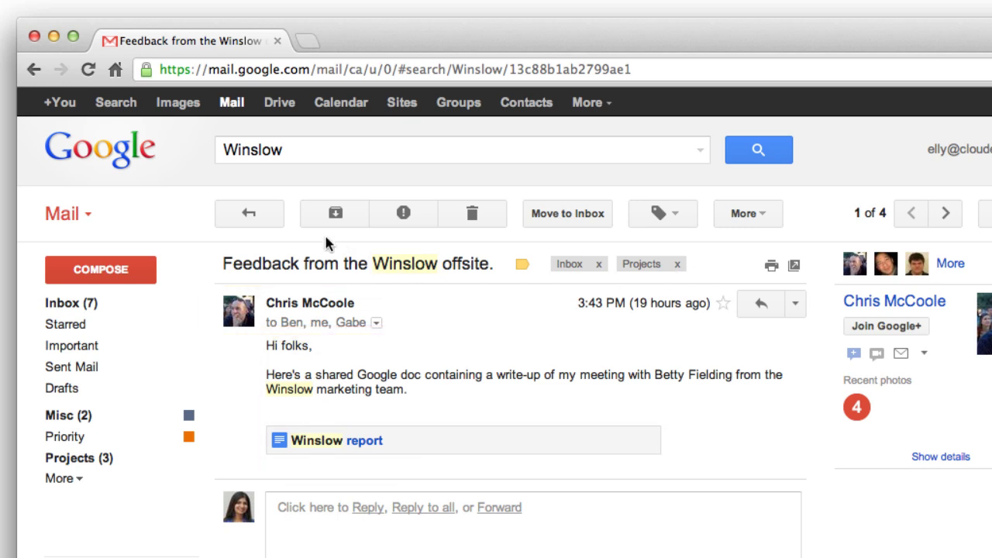
click(249, 215)
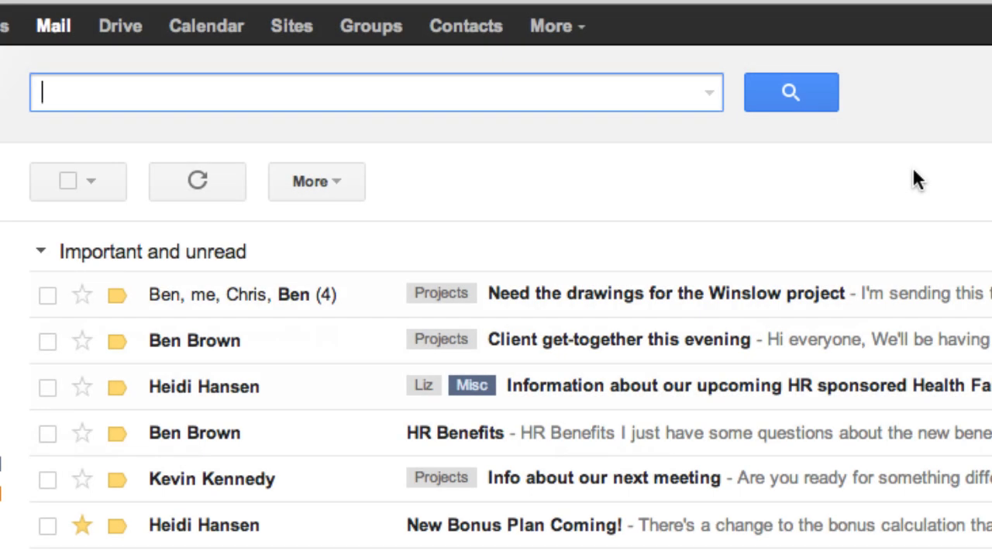
text(Jen)
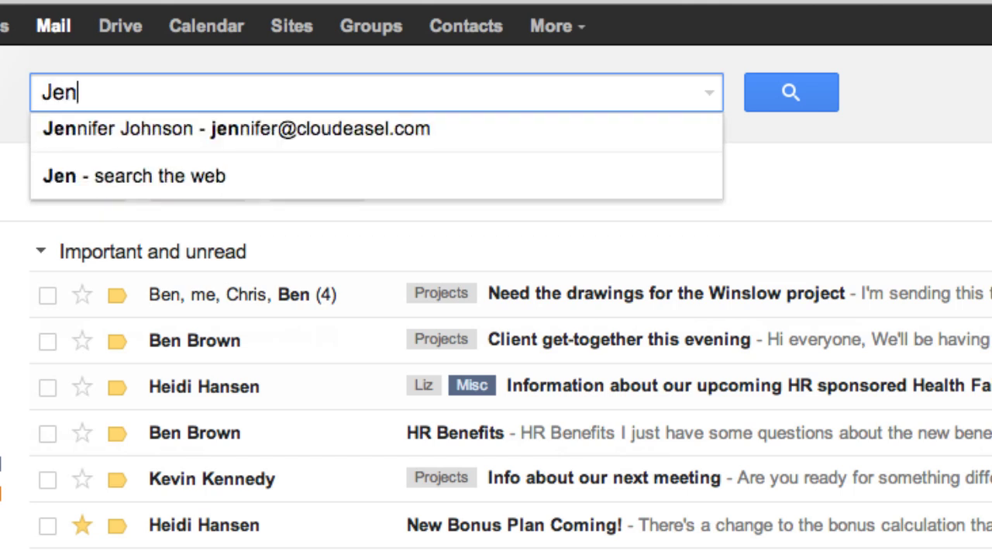
text(nifer Winslow)
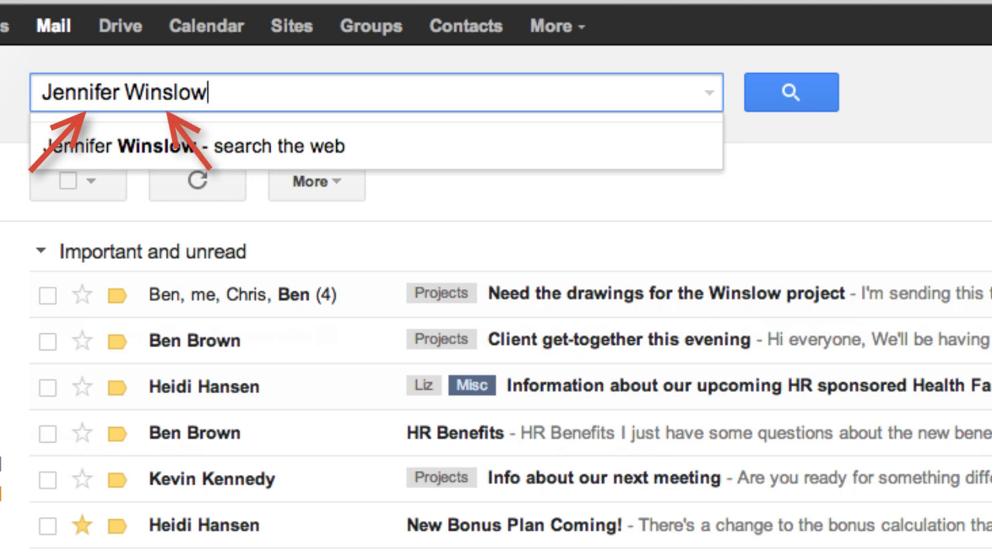
click(824, 103)
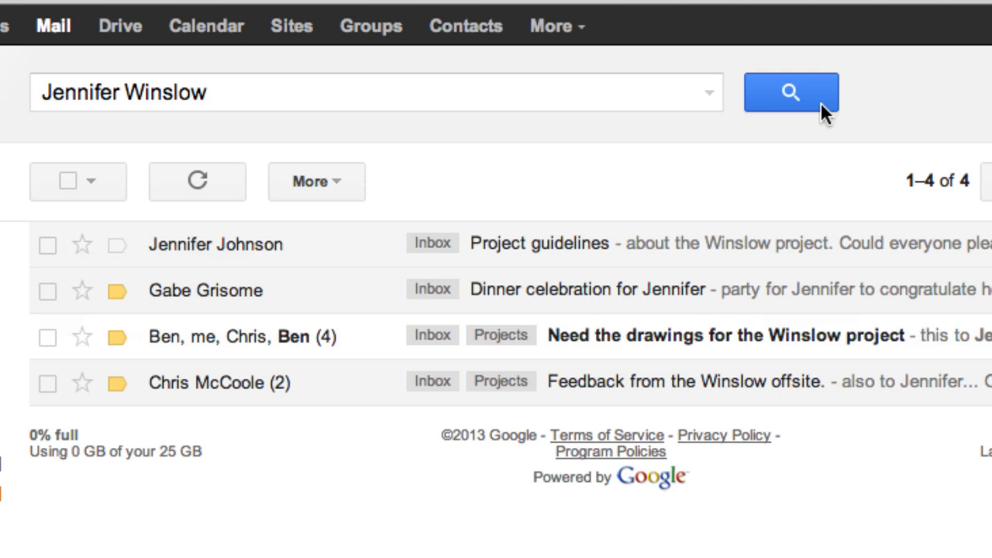
click(488, 304)
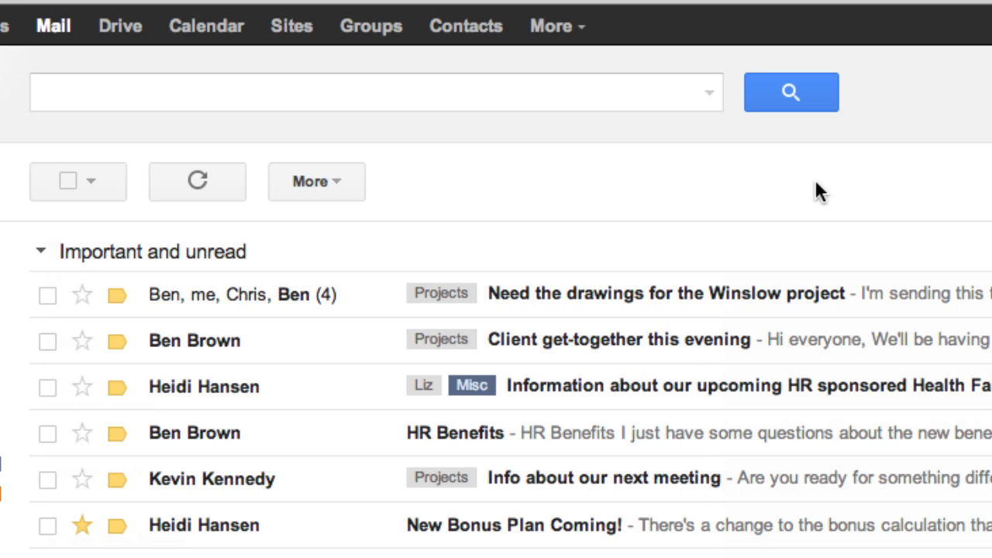
click(708, 97)
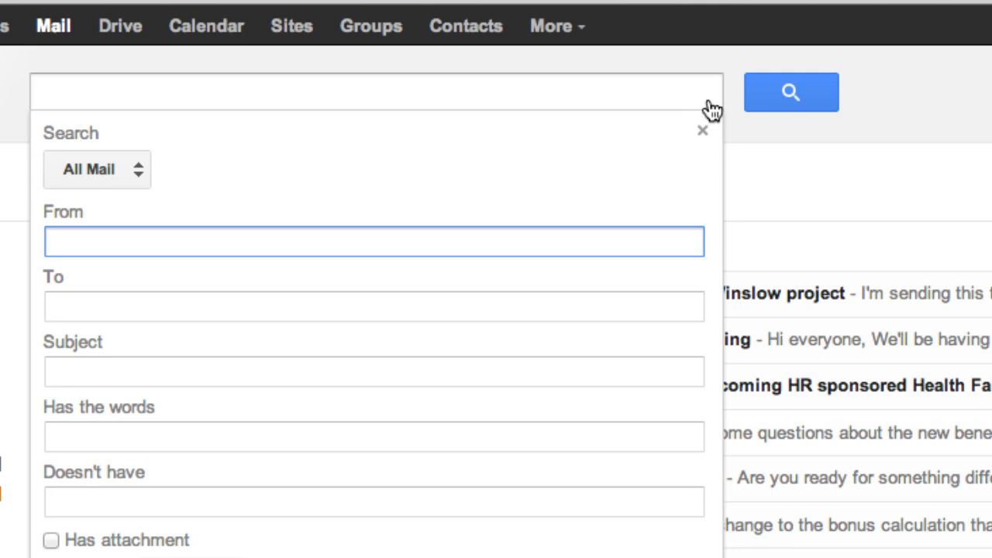
text(chris)
key(Return)
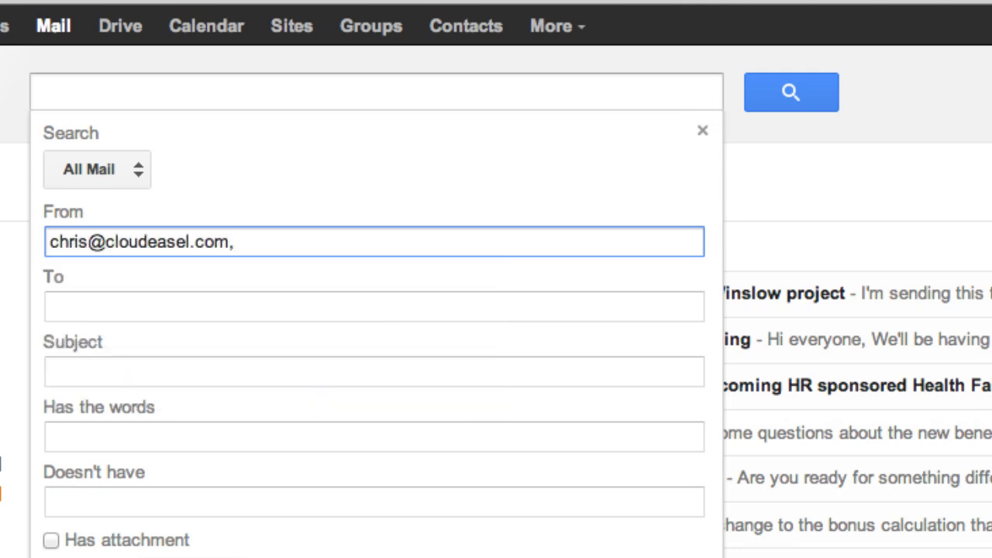
click(372, 371)
text(Winslow repor)
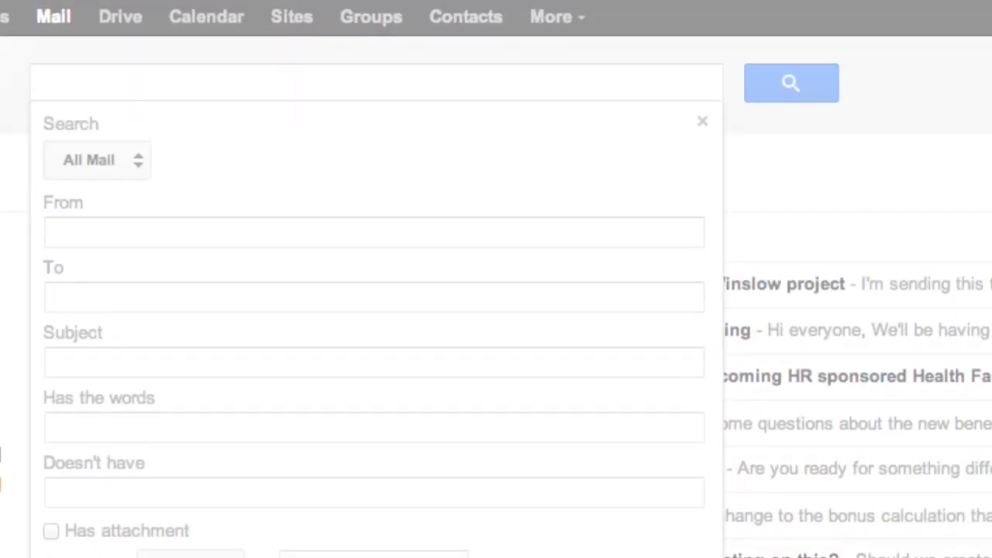
scroll(278, 504, down, 4)
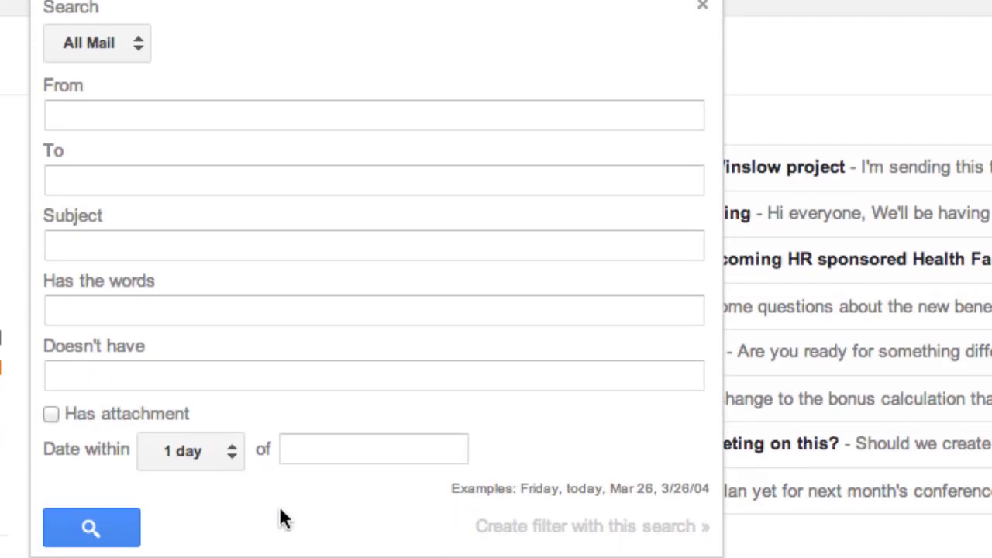
click(210, 421)
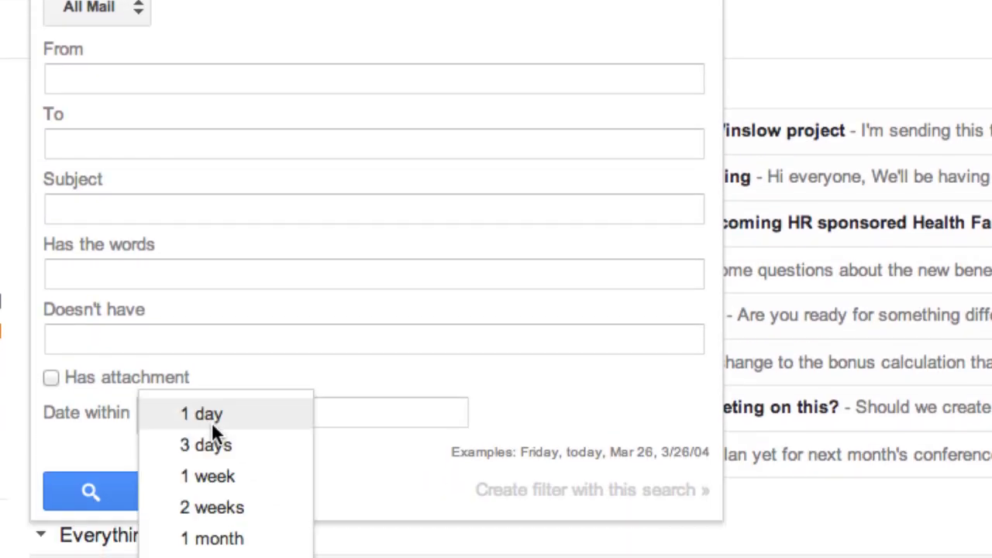
click(258, 488)
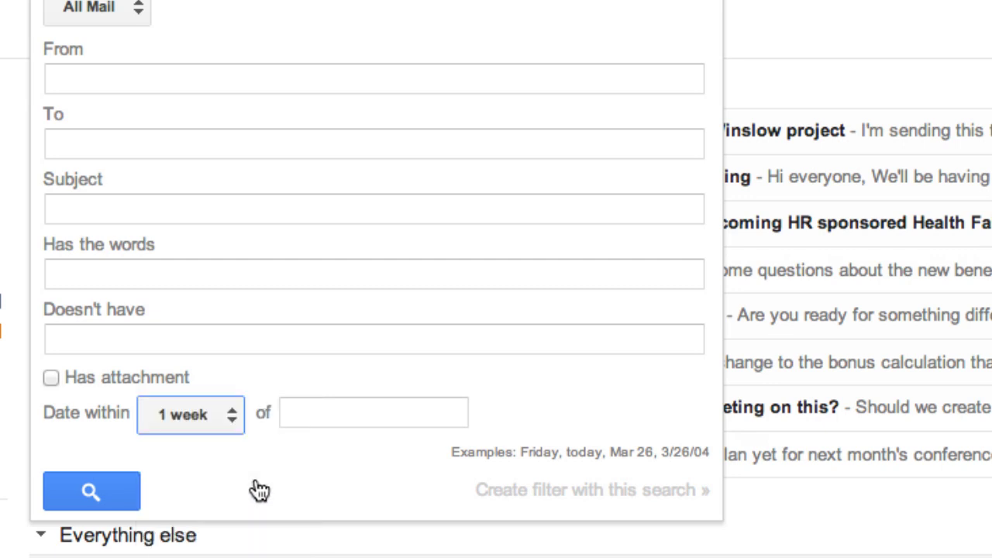
click(306, 416)
text(today)
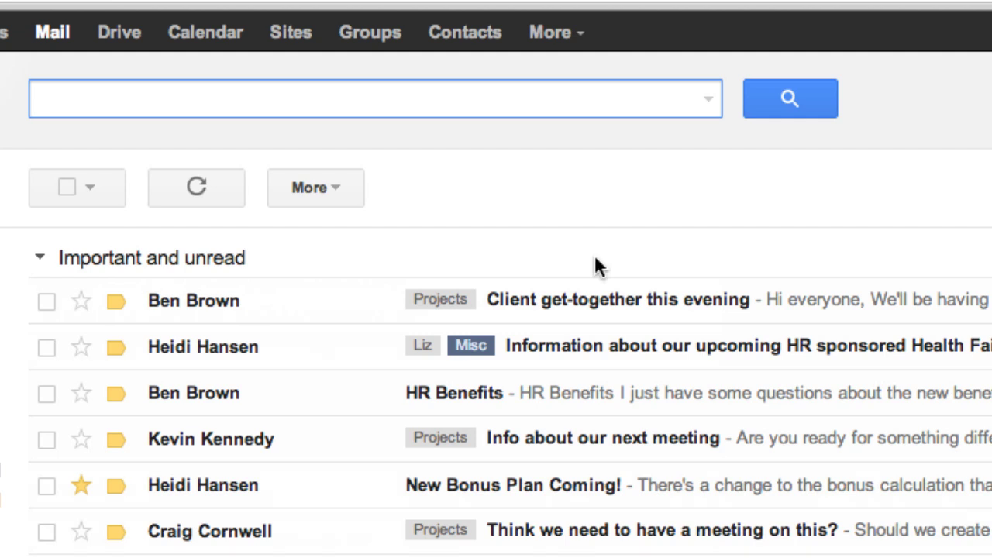
- Search mail from:chris, then replace it with a to:ben search using the suggested contact
text(from)
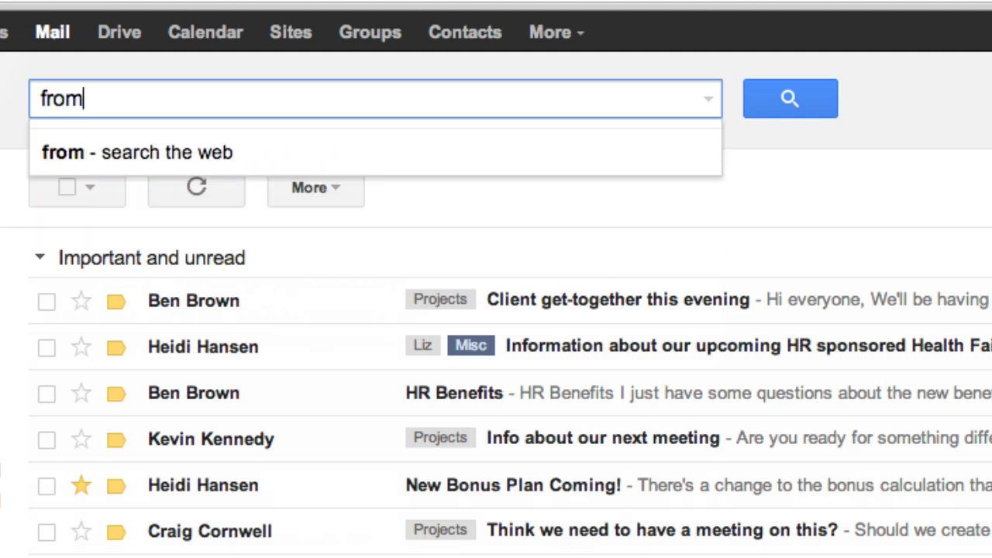
text(:chris)
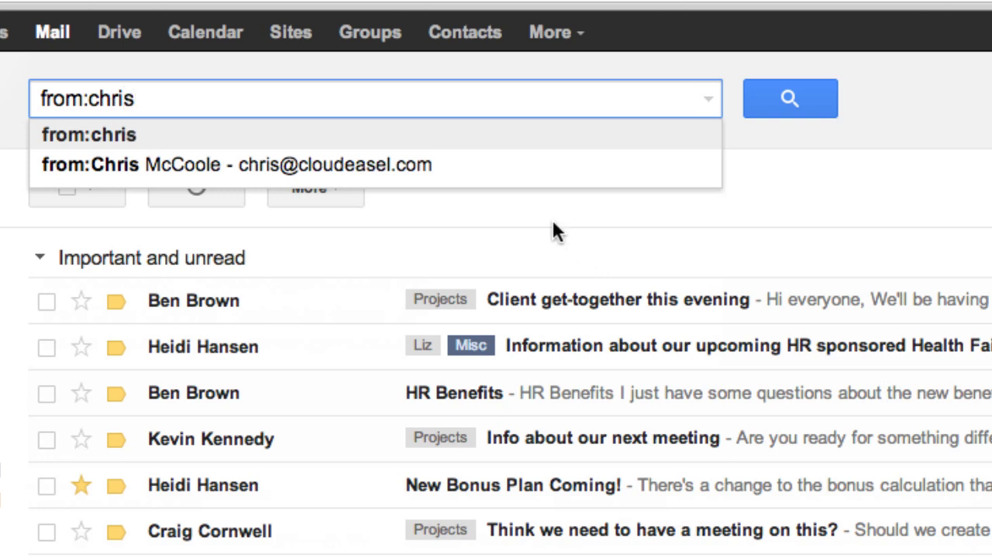
click(476, 165)
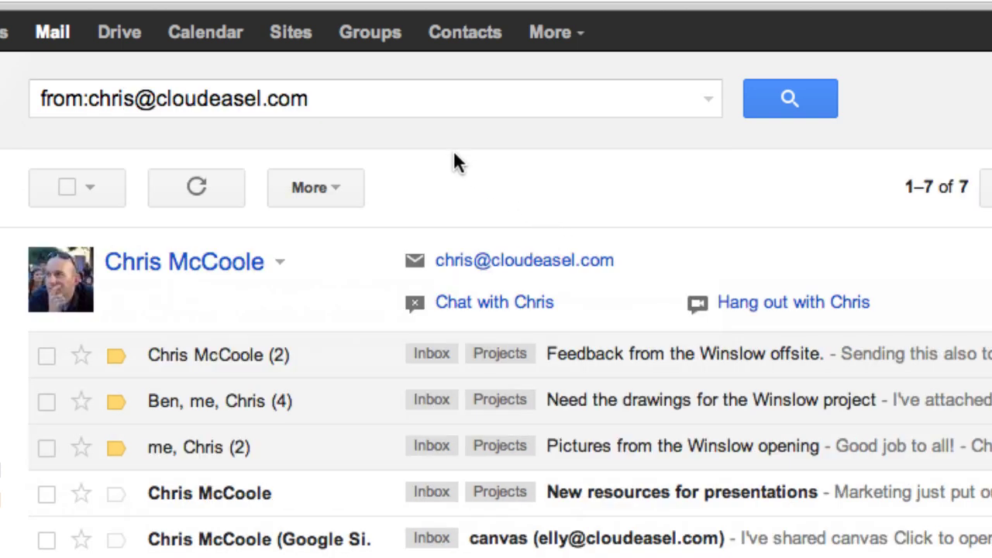
drag(332, 100, 39, 103)
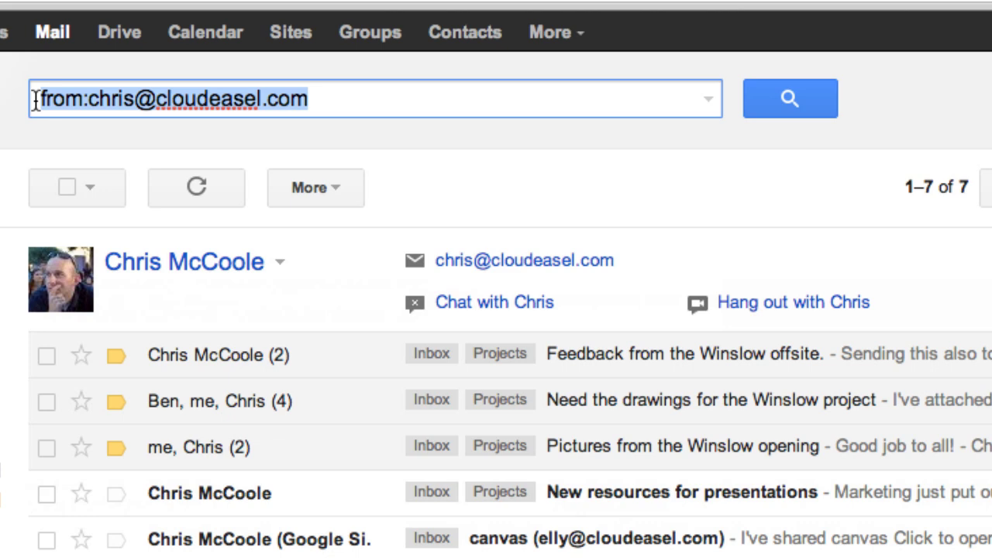
text(to:ben)
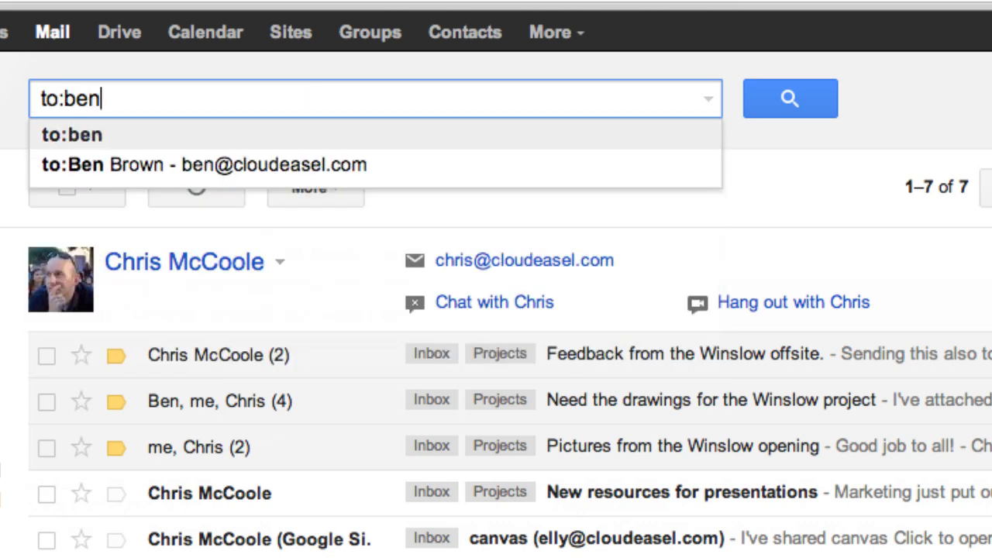
click(416, 163)
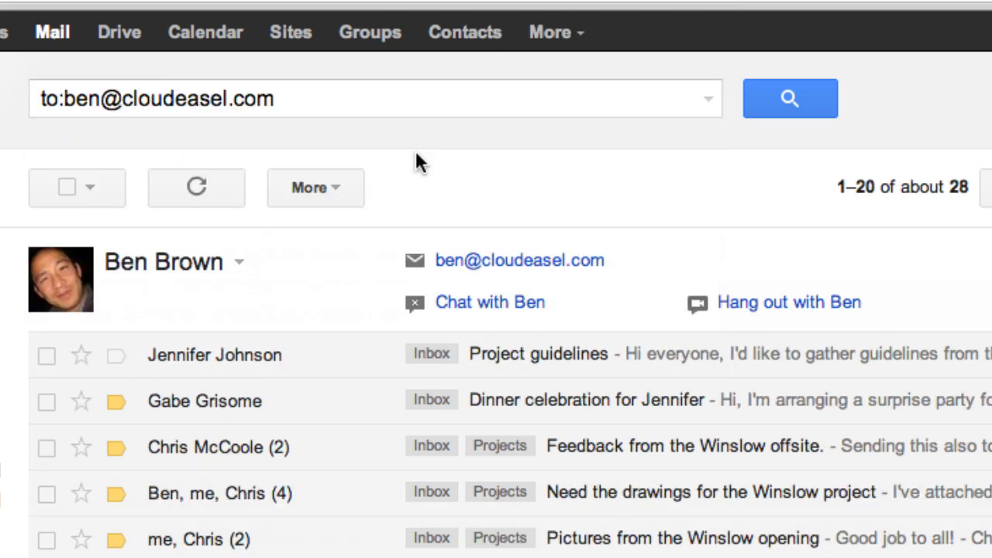
- Replace the query with subject:presentation and run the search
drag(300, 97, 19, 98)
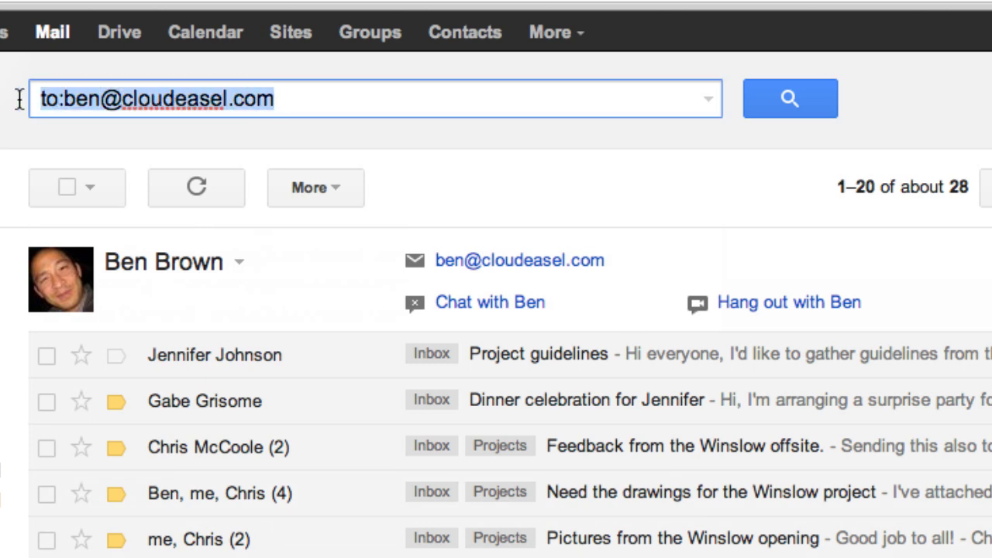
text(subject:)
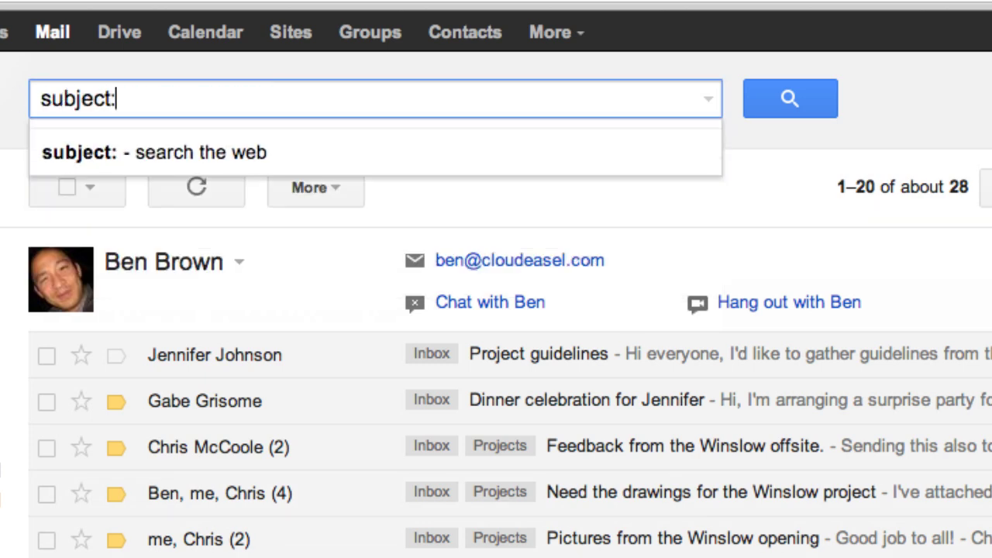
text(presentation)
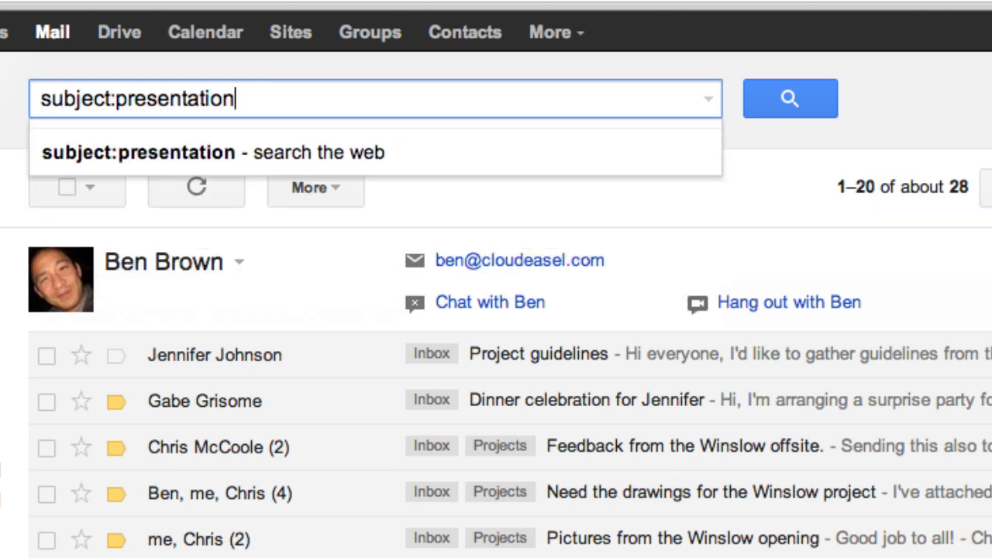
click(754, 98)
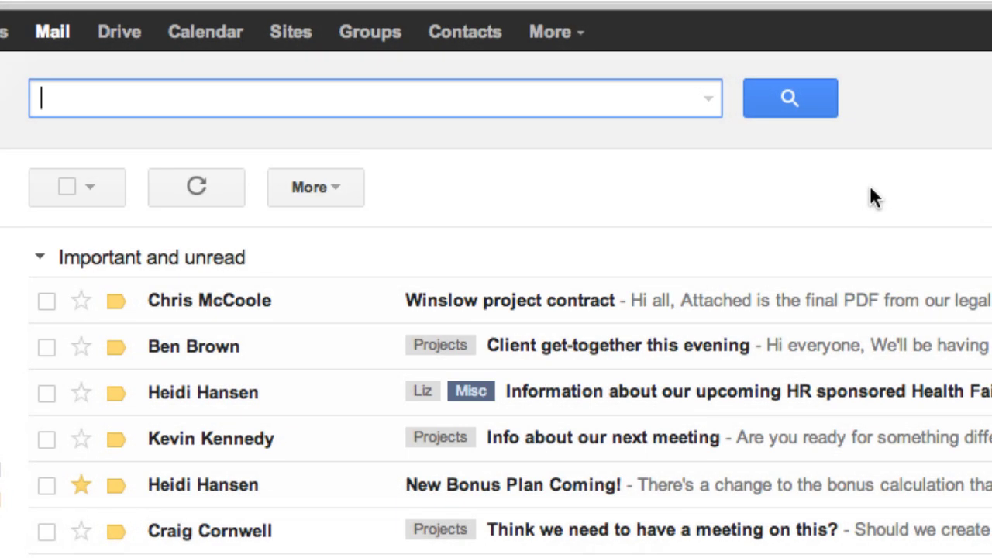
- Search has:attachment, then narrow to from:chris, finding 3 messages
text(has:attachment)
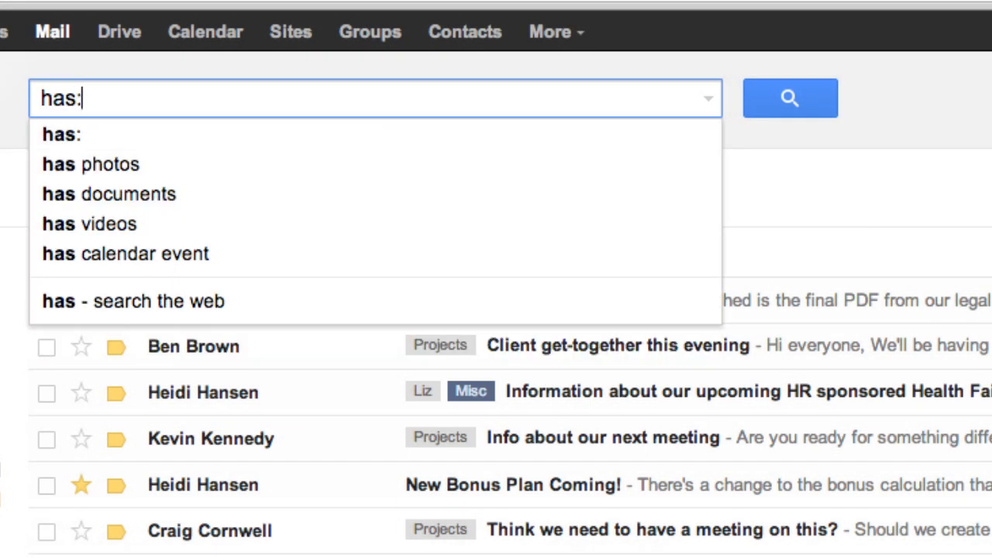
click(824, 106)
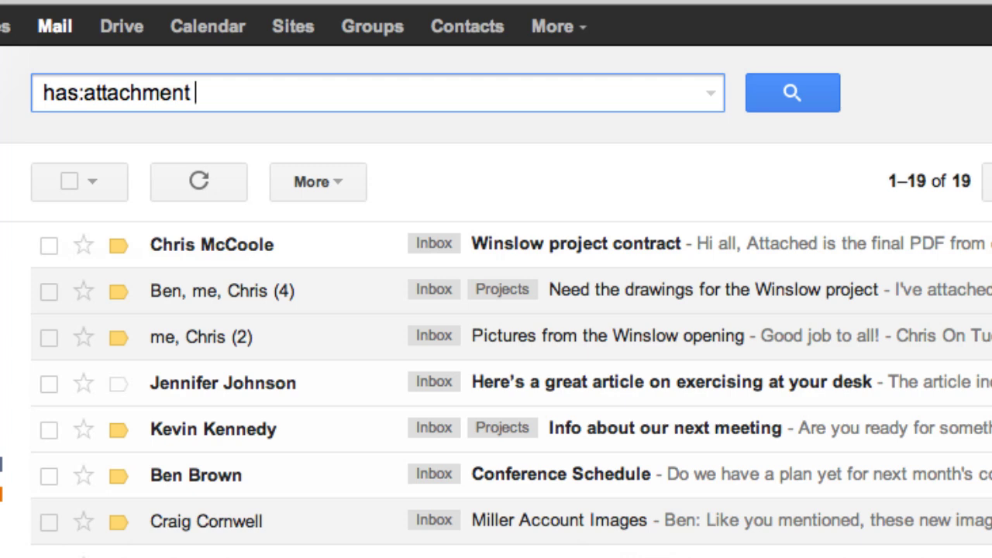
text(from:chris)
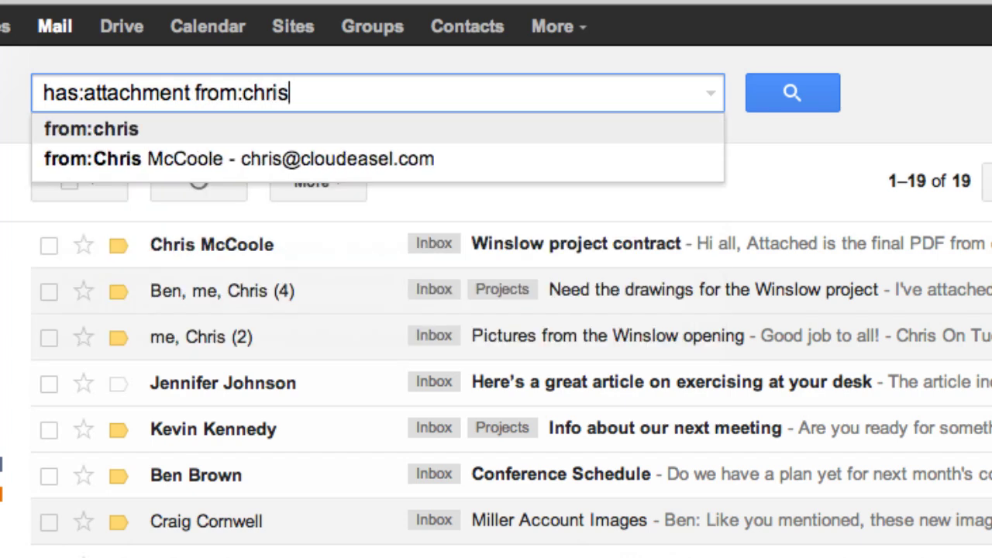
click(594, 159)
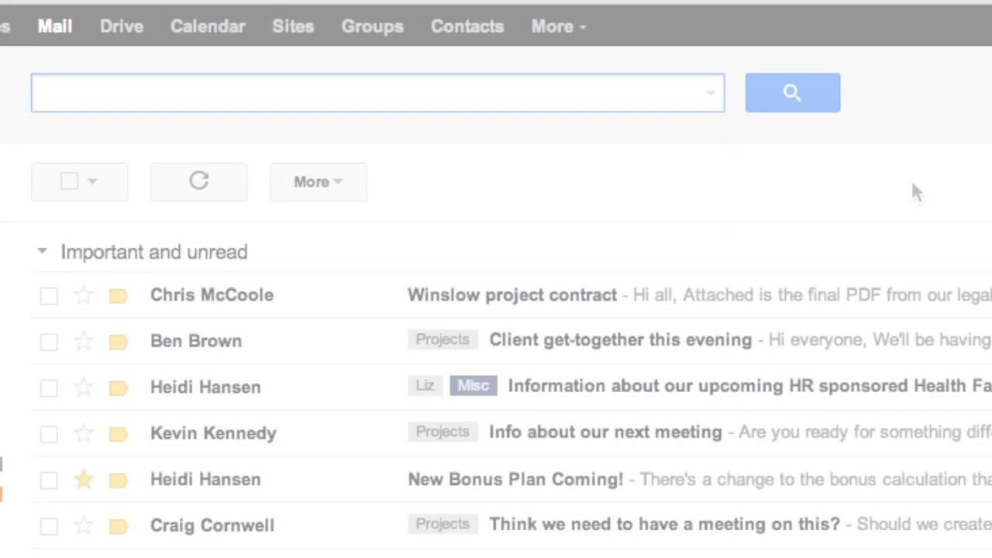
- Search in:Projects, then in:Projects from:chris has:attachment, finding one Winslow drawings thread
text(in)
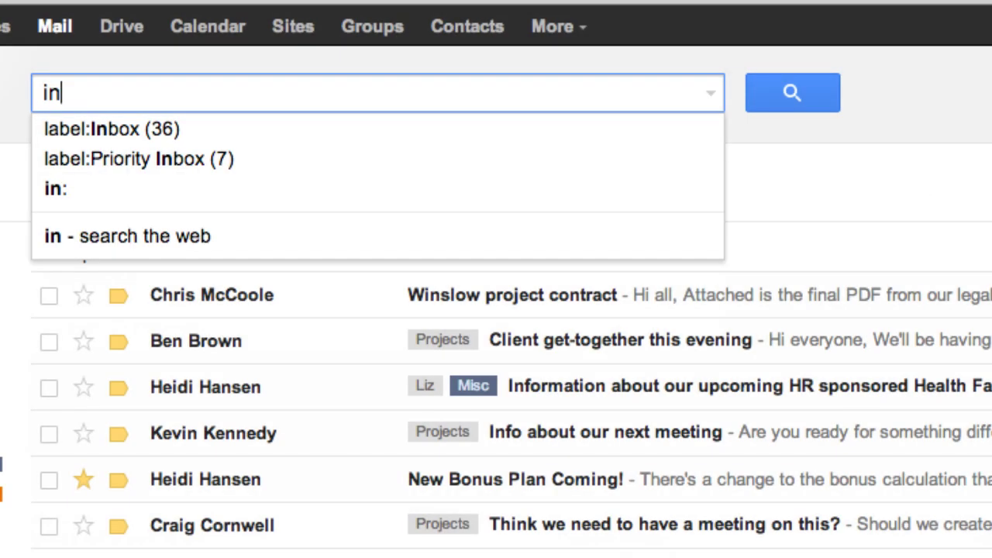
text(:Projects)
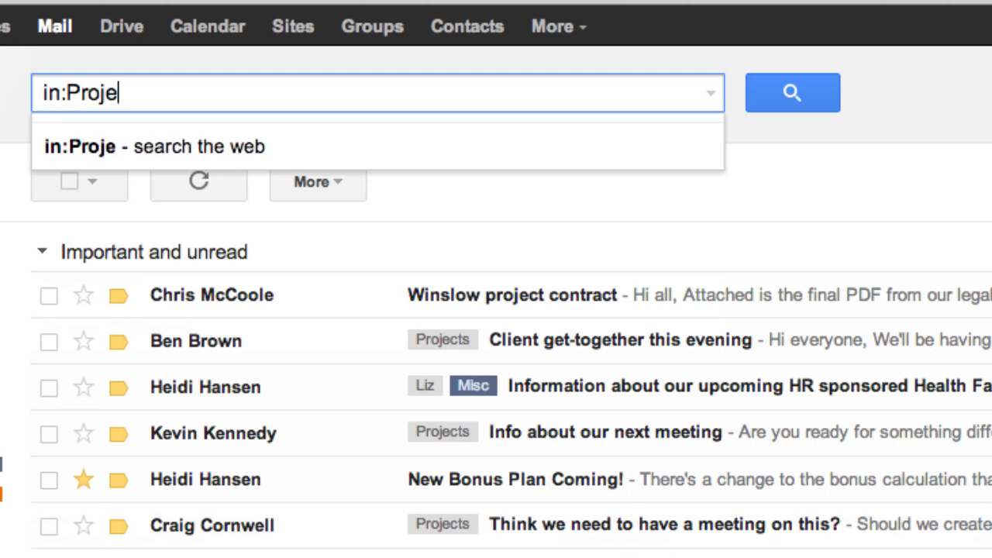
click(825, 99)
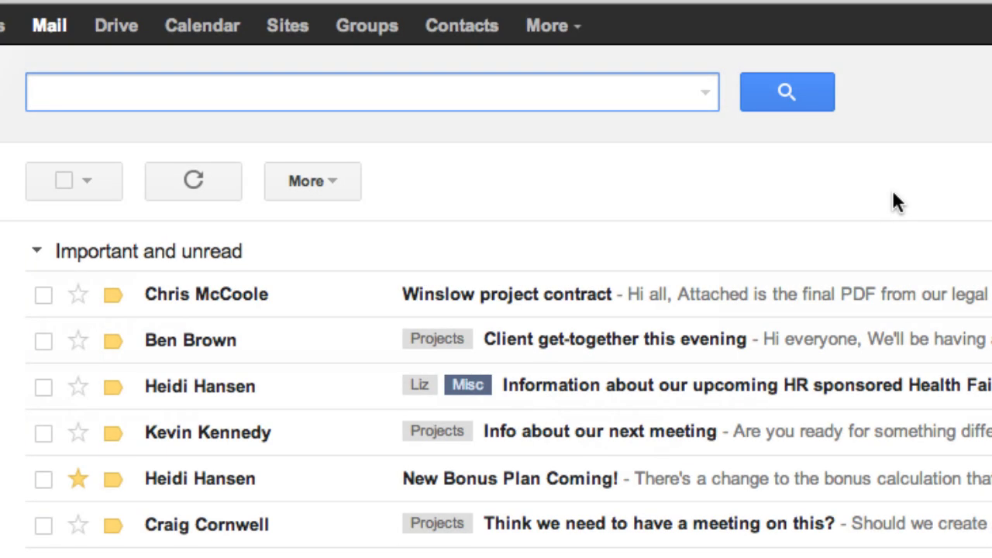
text(in:P)
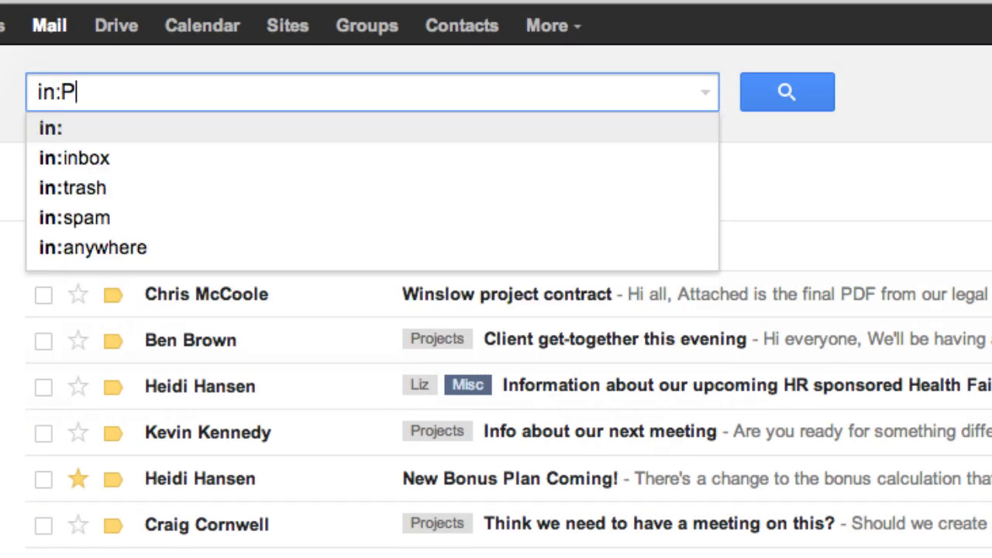
text(rojects from)
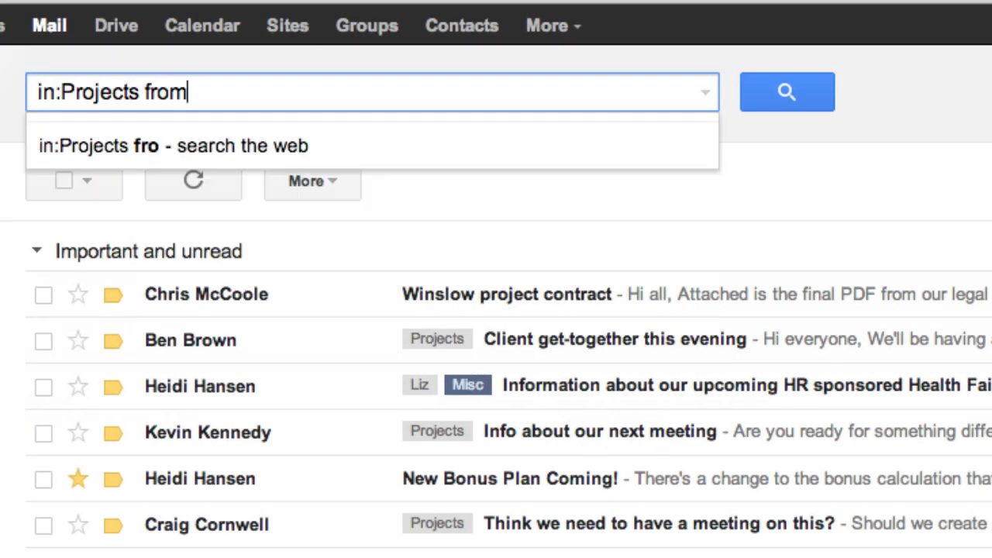
text(:chris)
key(Down)
key(Return)
text(has:attachment)
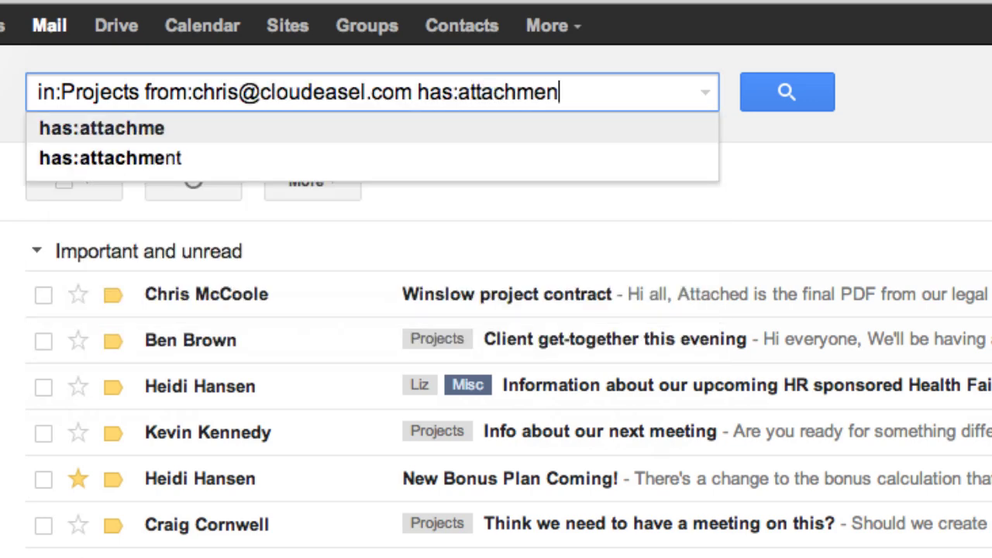
click(820, 96)
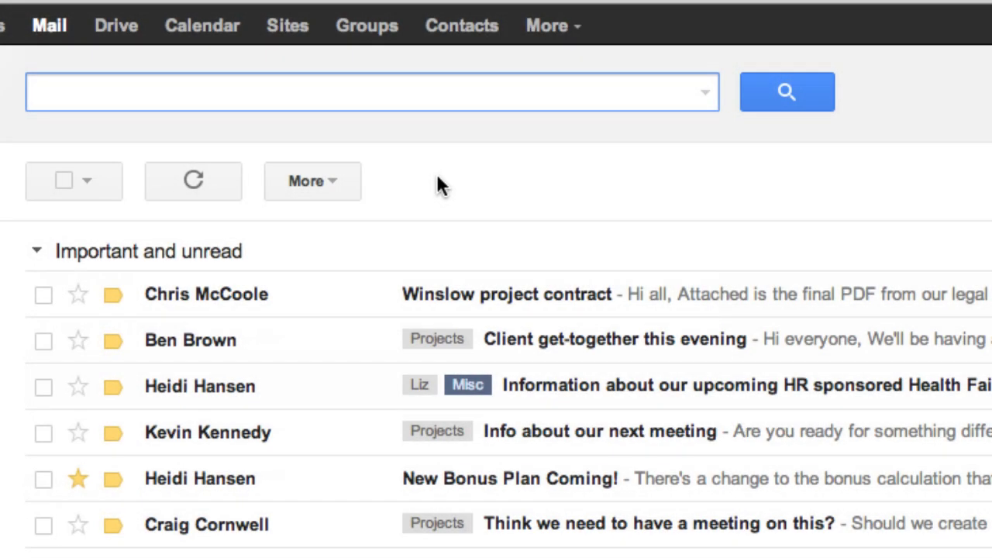
- Search is:starred (5 messages), then is:unread (49 messages) via the suggestion rows
text(is:starred)
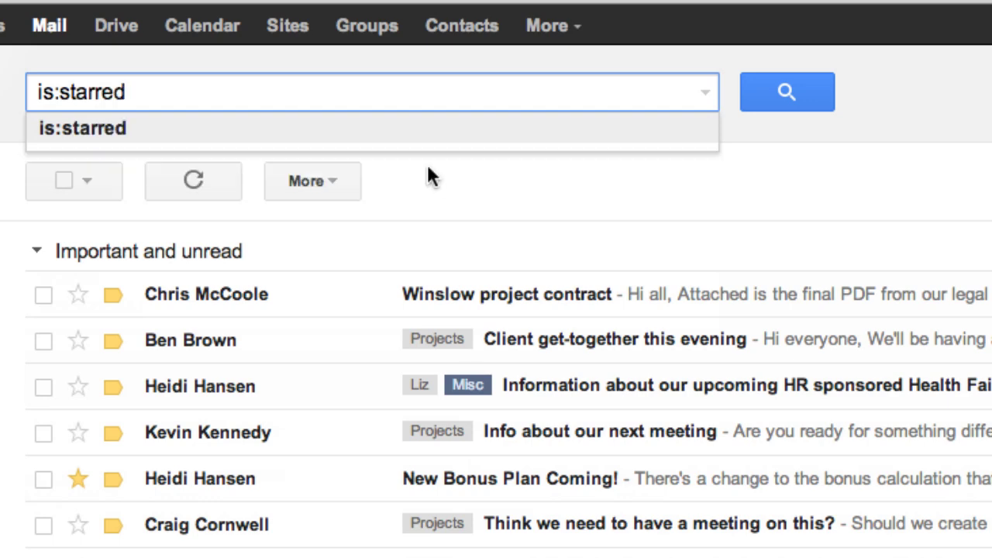
click(380, 128)
click(327, 95)
text(is:unread)
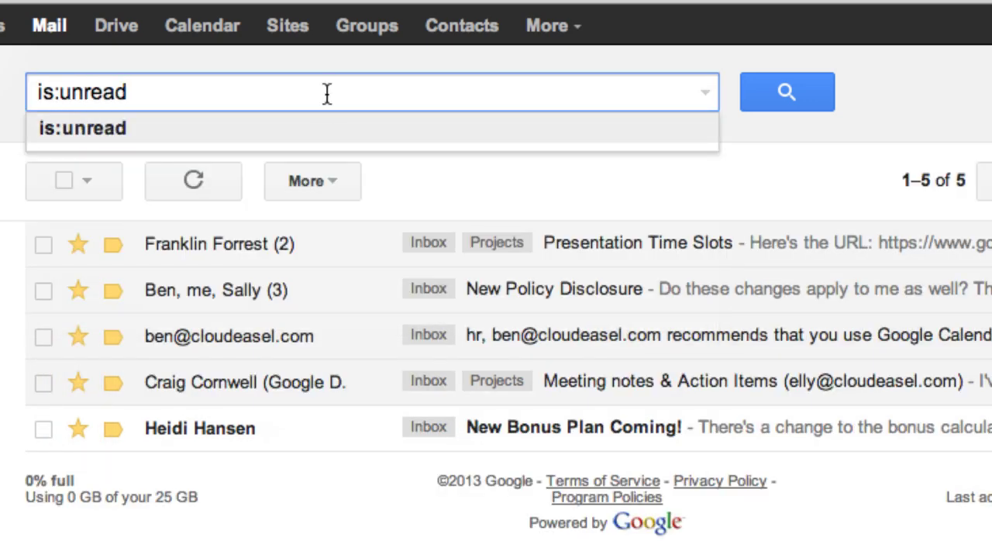
click(314, 128)
- Select the search query and open the gear menu with density, settings, themes and help
drag(284, 101, 3, 98)
text(:)
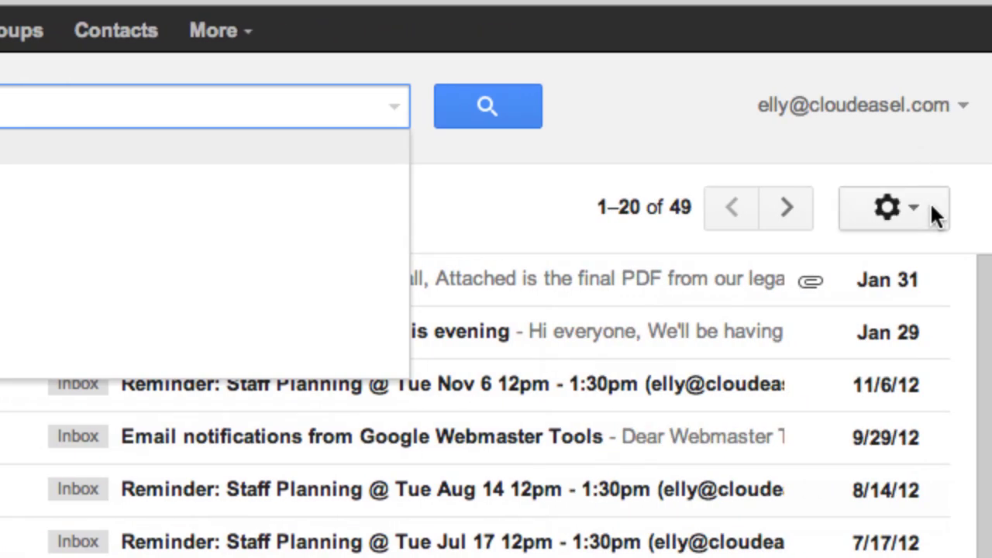
click(932, 205)
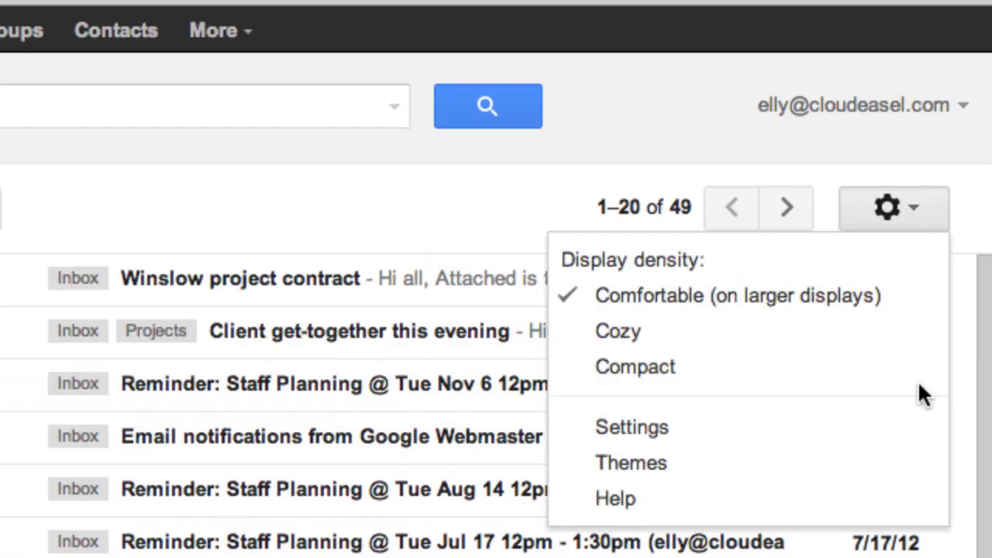